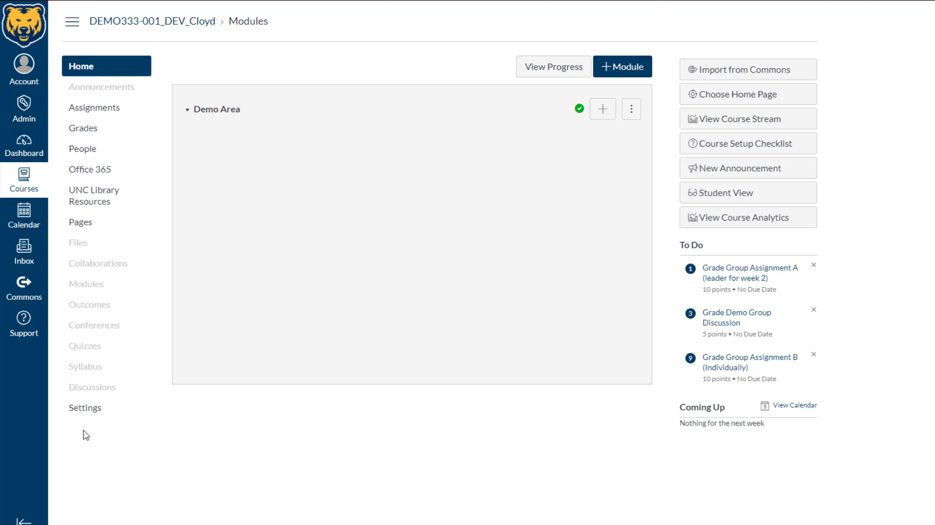
Enable the hidden Attendance page in the course navigation settings
left_click(82, 413)
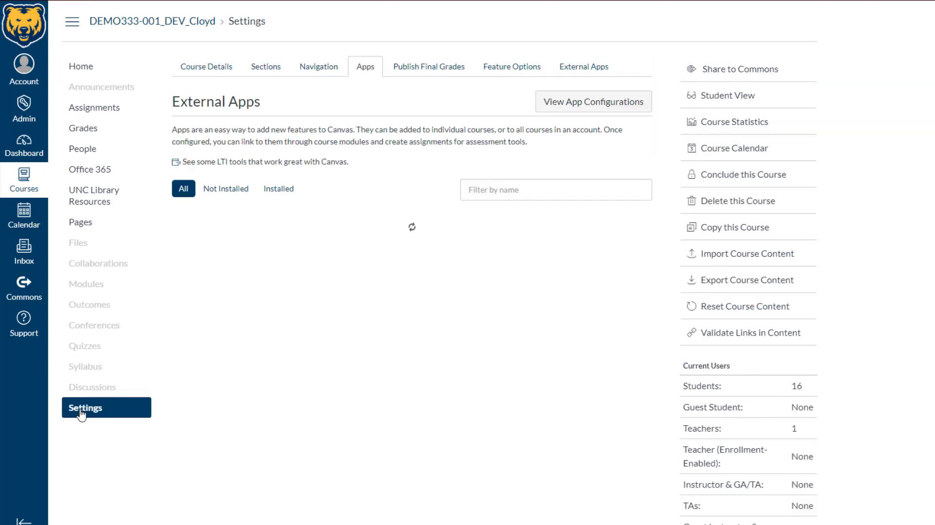
left_click(319, 68)
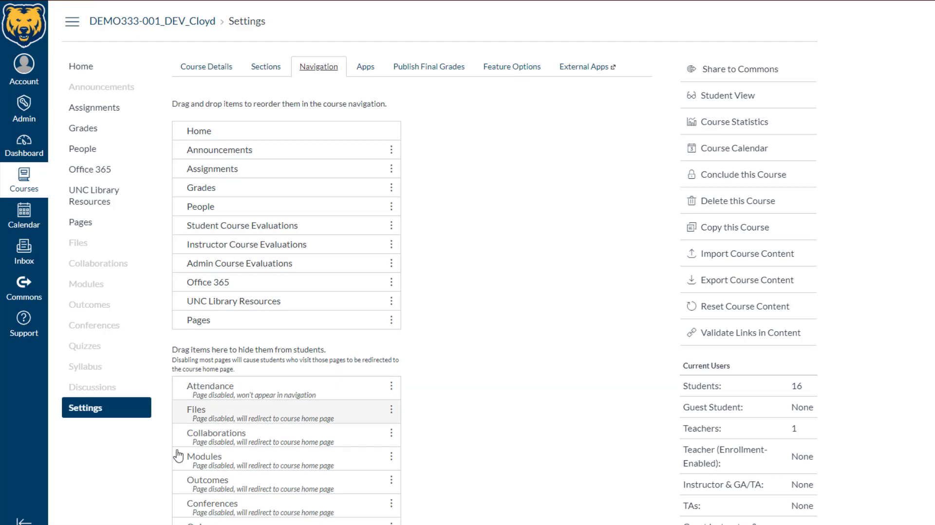
scroll(419, 439, "down", 3)
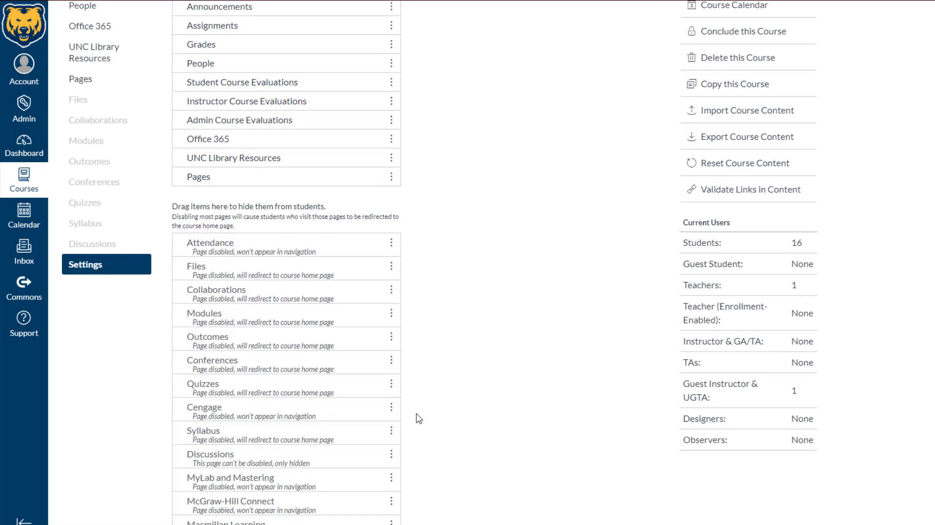
scroll(418, 419, "down", 2)
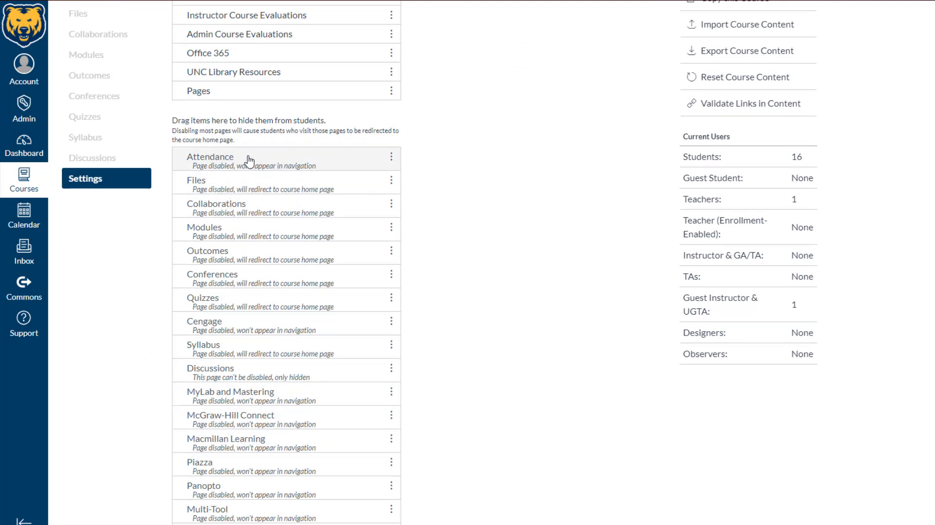
mouse_move(231, 162)
left_mouse_down()
mouse_move(235, 169)
mouse_move(242, 158)
mouse_move(238, 167)
left_mouse_up()
left_click(391, 158)
left_click(391, 158)
left_click(391, 158)
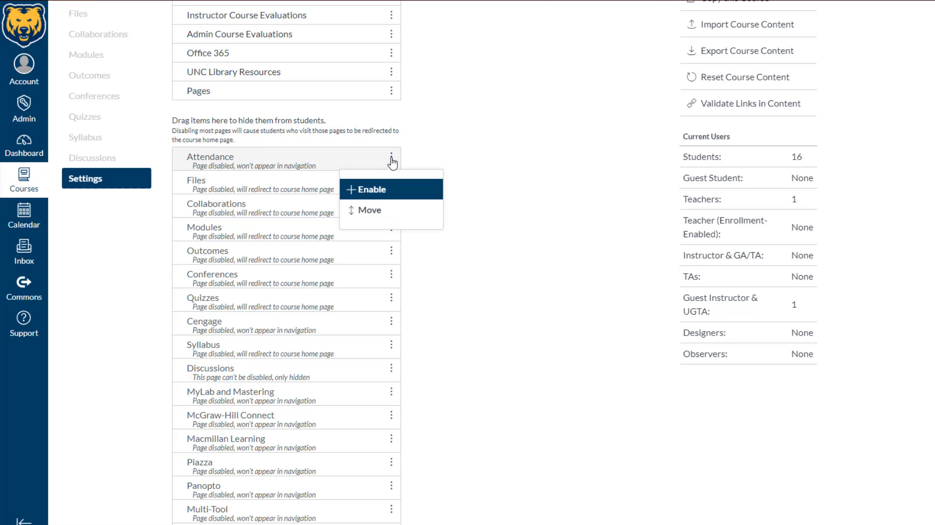
left_click(376, 195)
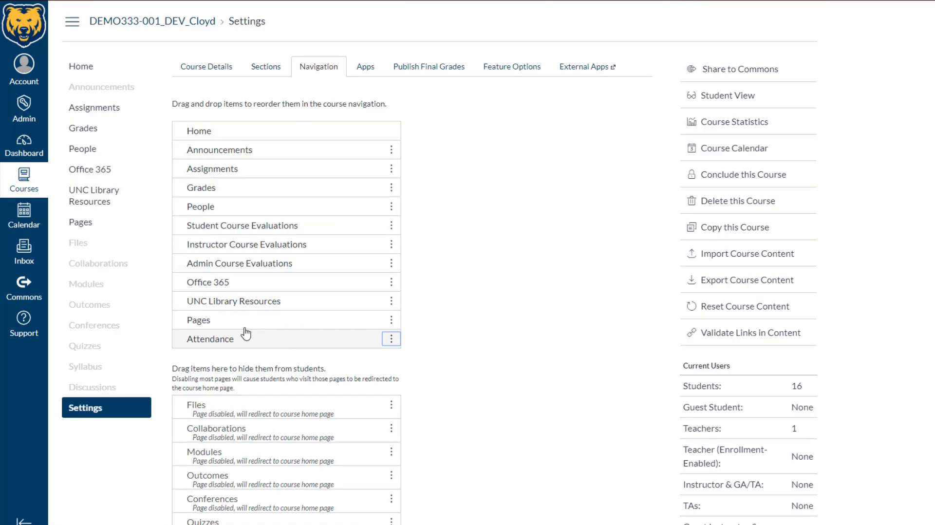
Move Attendance to sit right below Announcements in the course navigation and save the order
left_click_drag(245, 334, 246, 168)
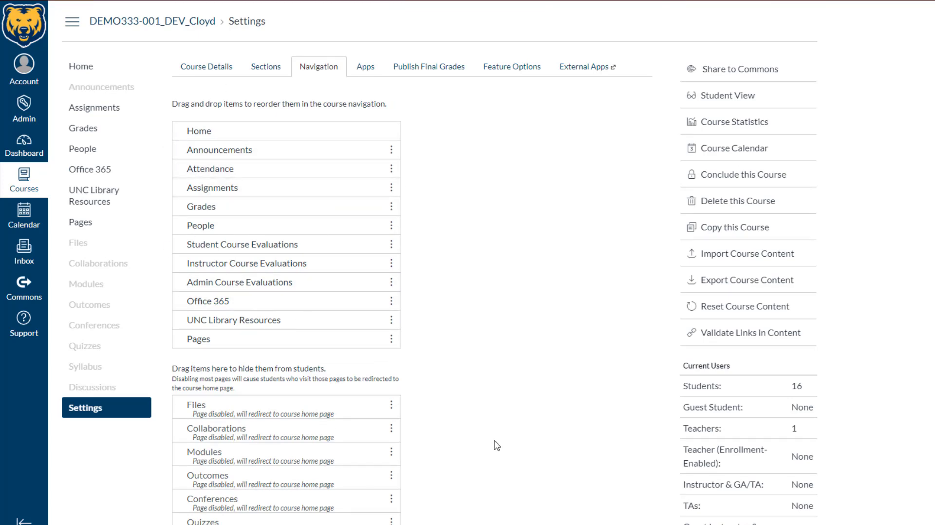
scroll(480, 292, "down", 8)
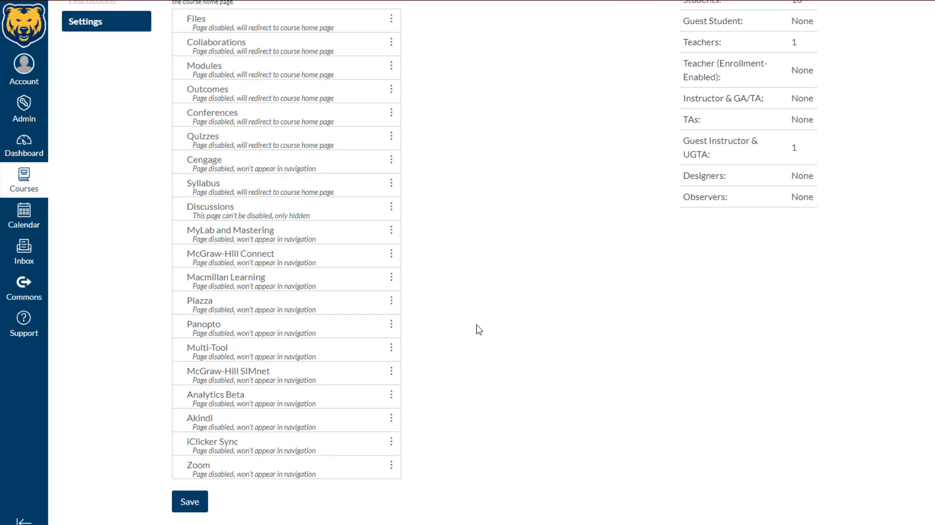
left_click(189, 502)
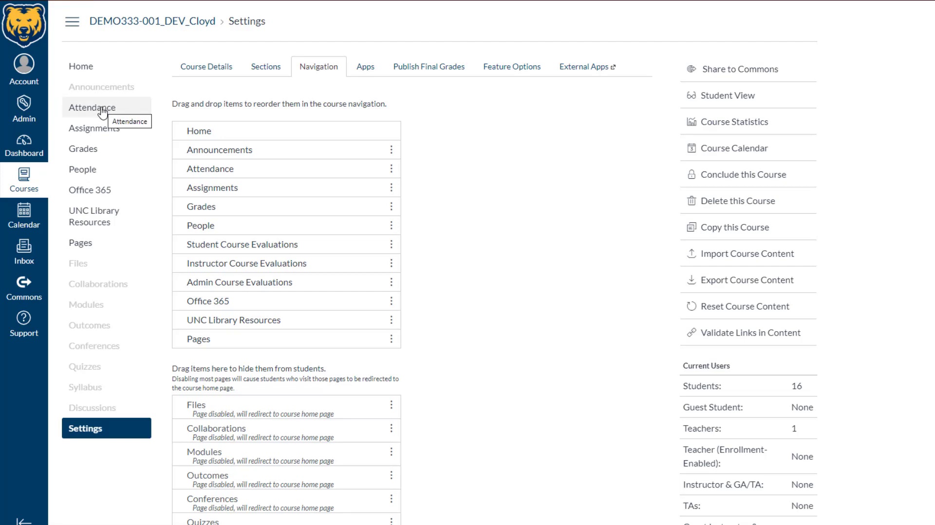
Open the course assignments list and then the Attendance roll call
left_click(99, 130)
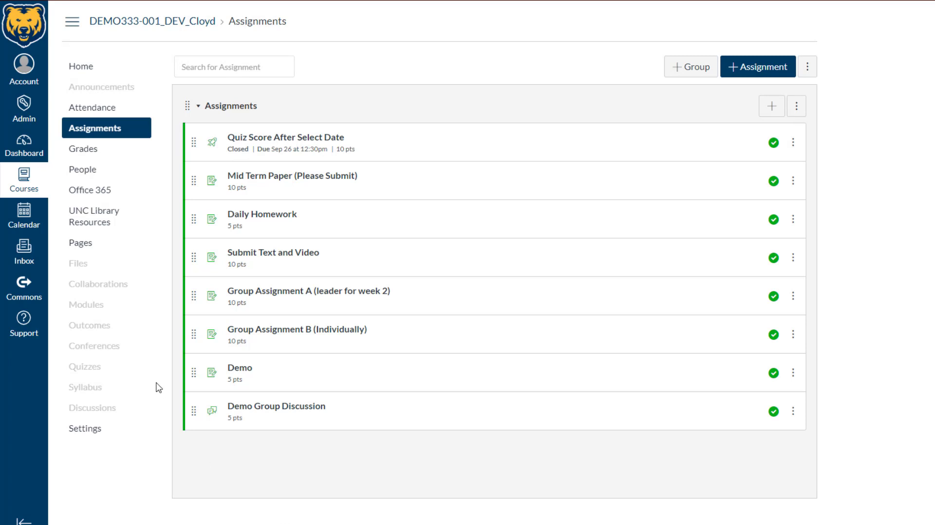
left_click(91, 111)
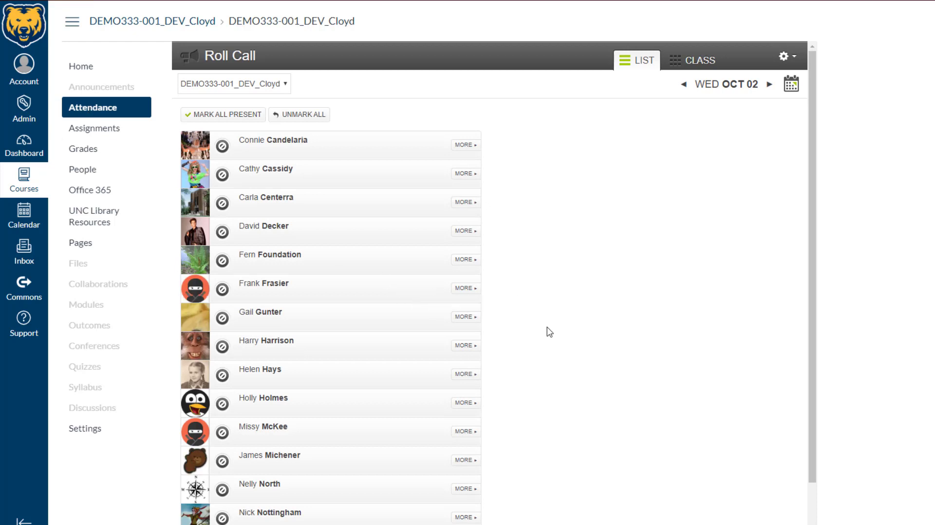
scroll(561, 338, "down", 2)
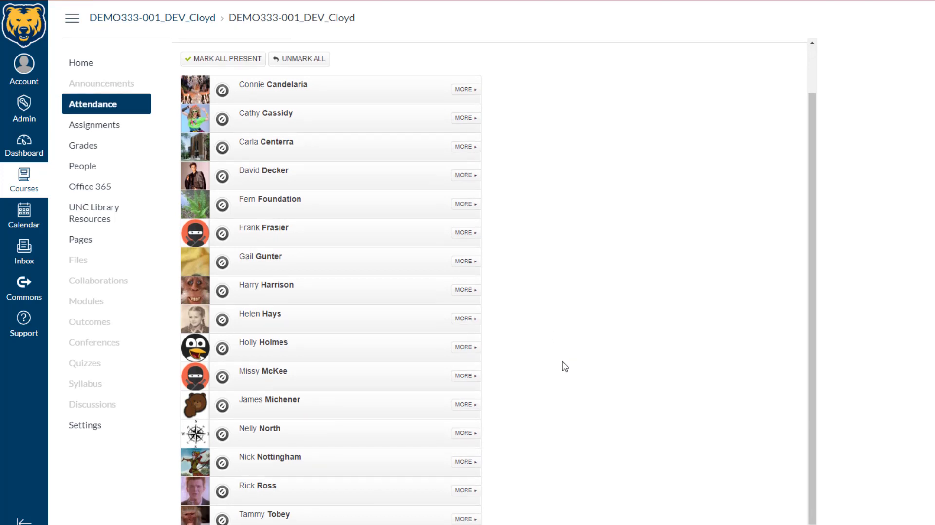
scroll(487, 283, "up", 2)
Toggle the first student's attendance status through its states back to unmarked
left_click(223, 144)
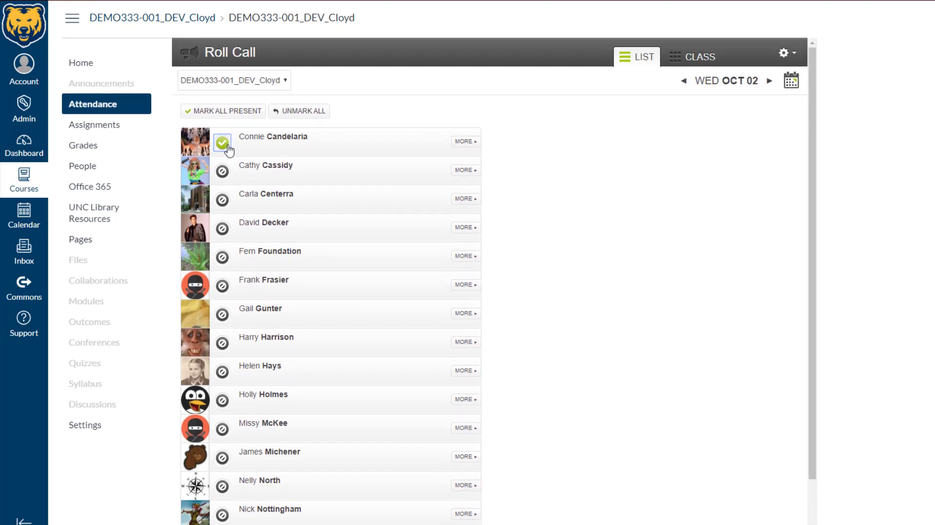
left_click(222, 145)
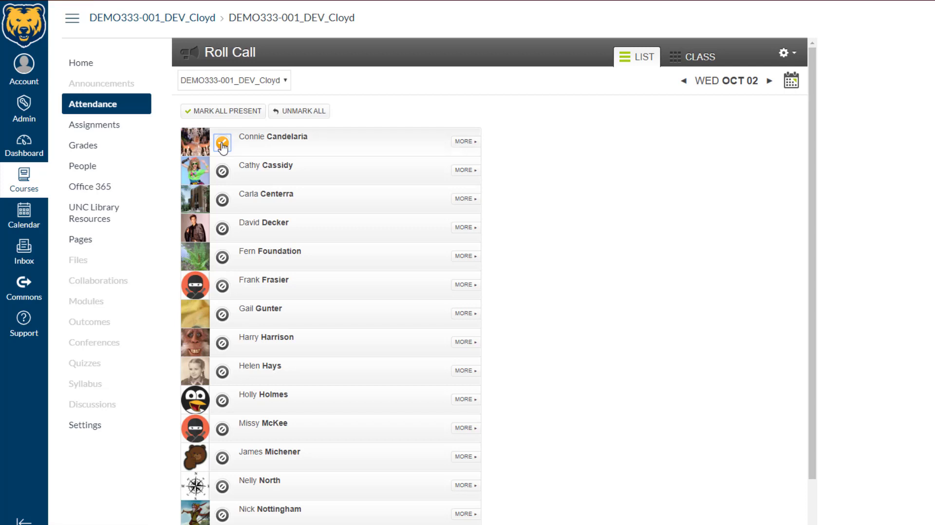
left_click(222, 145)
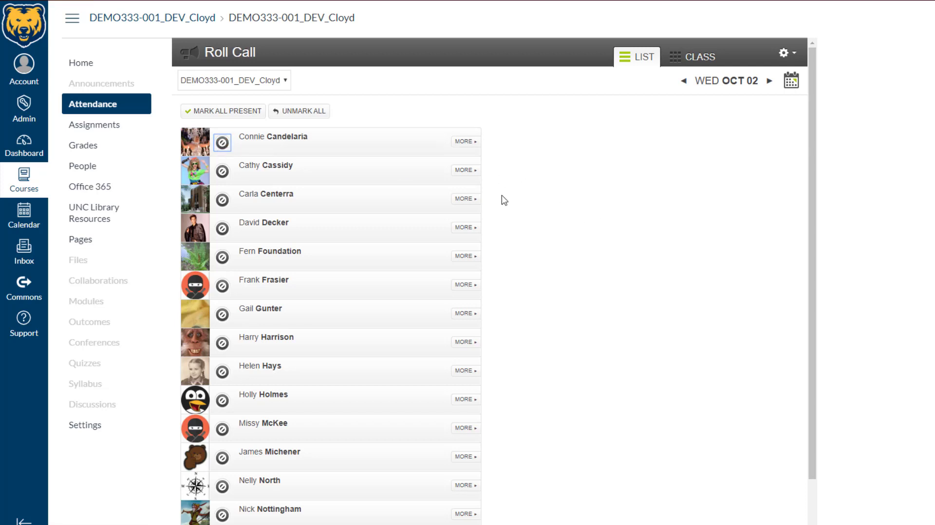
Open quick edit for the Roll Call Attendance assignment and try 50 points before restoring 100
left_click(95, 127)
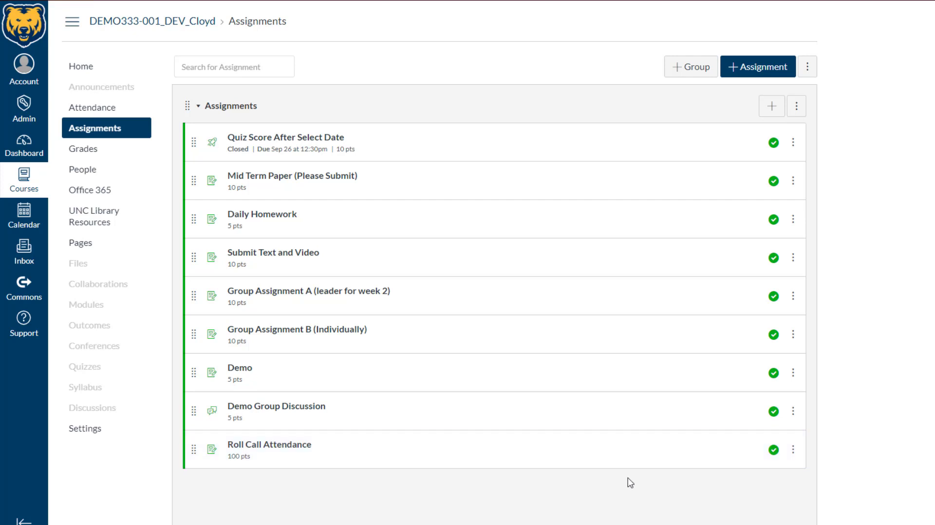
left_click(793, 450)
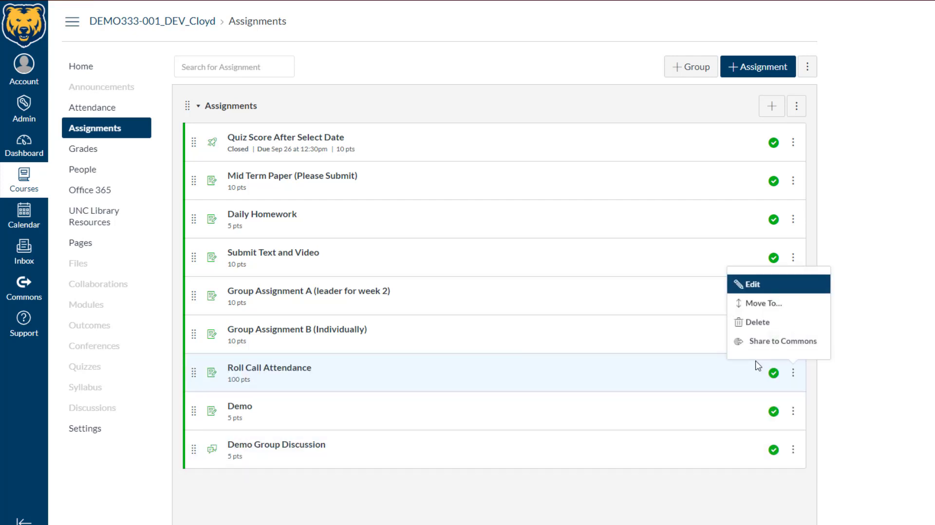
left_click(759, 370)
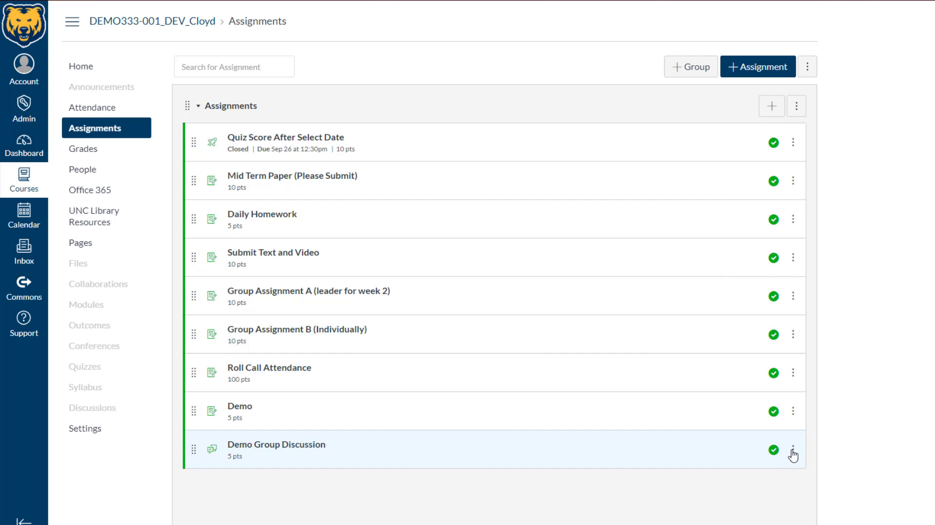
left_click(792, 373)
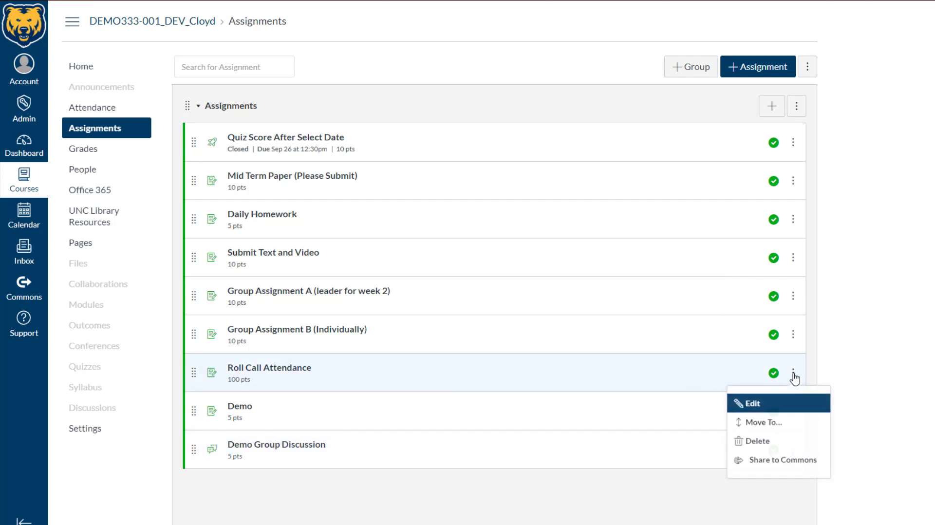
left_click(758, 403)
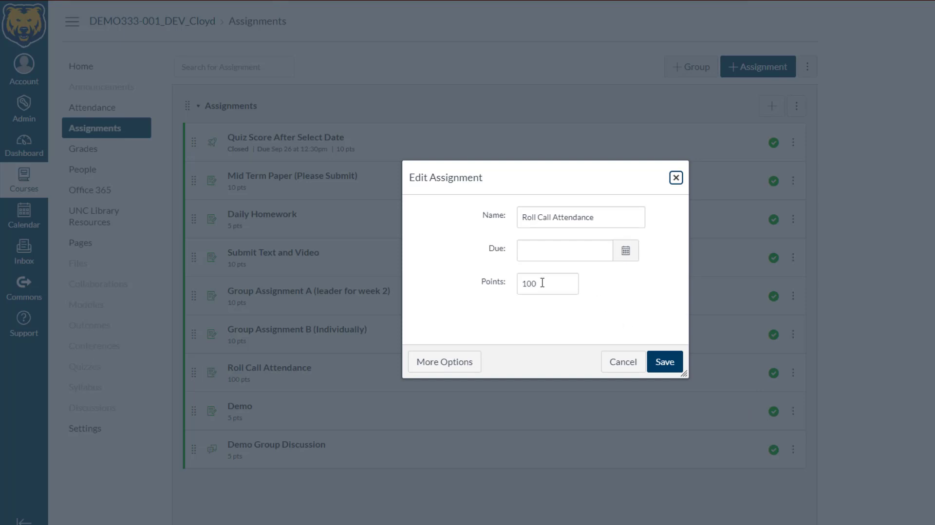
left_click_drag(542, 283, 492, 281)
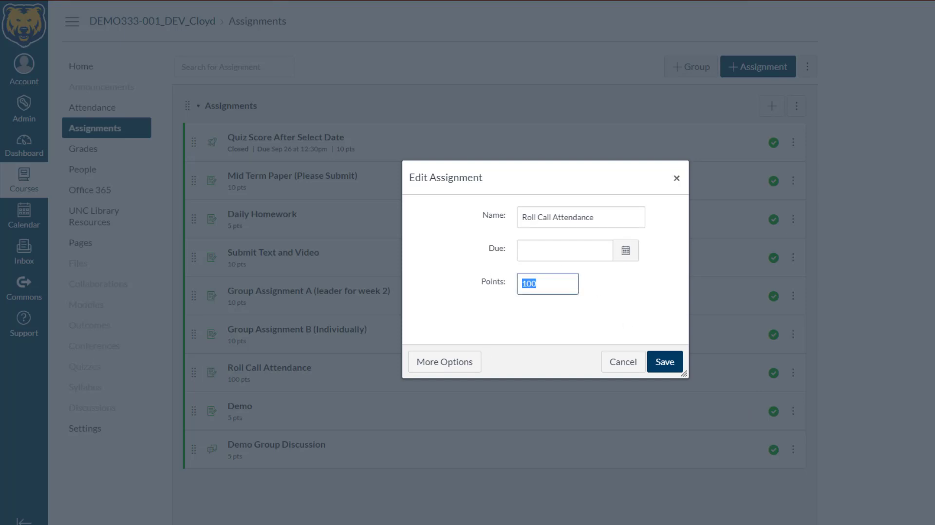
type("50")
left_click_drag(539, 284, 495, 308)
type("100")
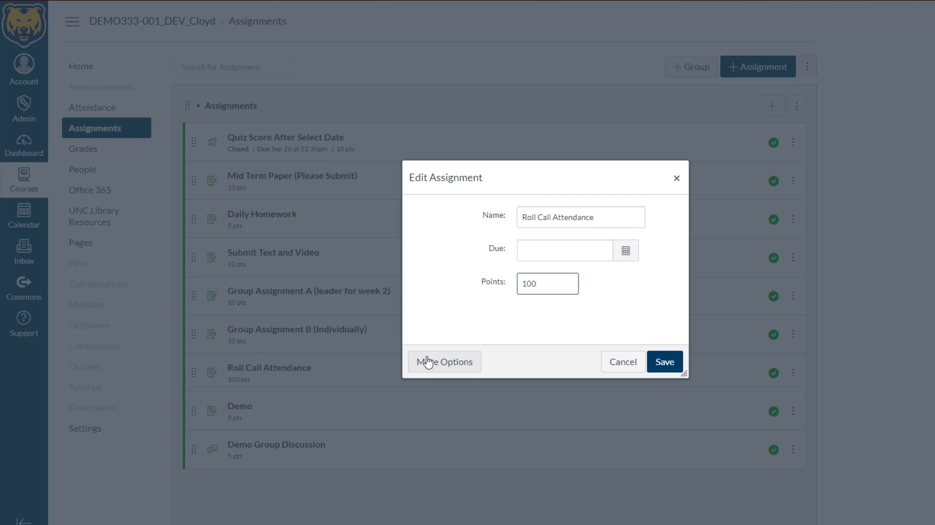
Open the assignment's full options, set Display Grade as to Points, and save it
left_click(429, 365)
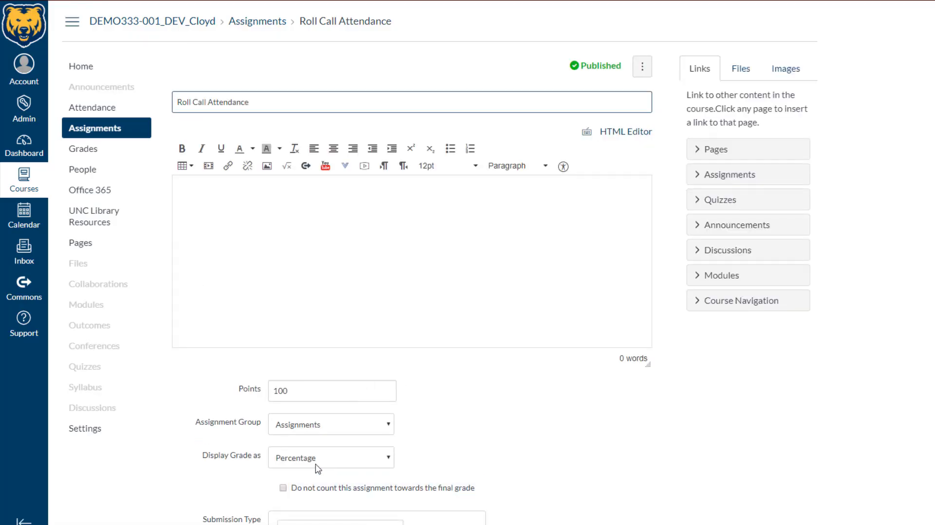
left_click(298, 458)
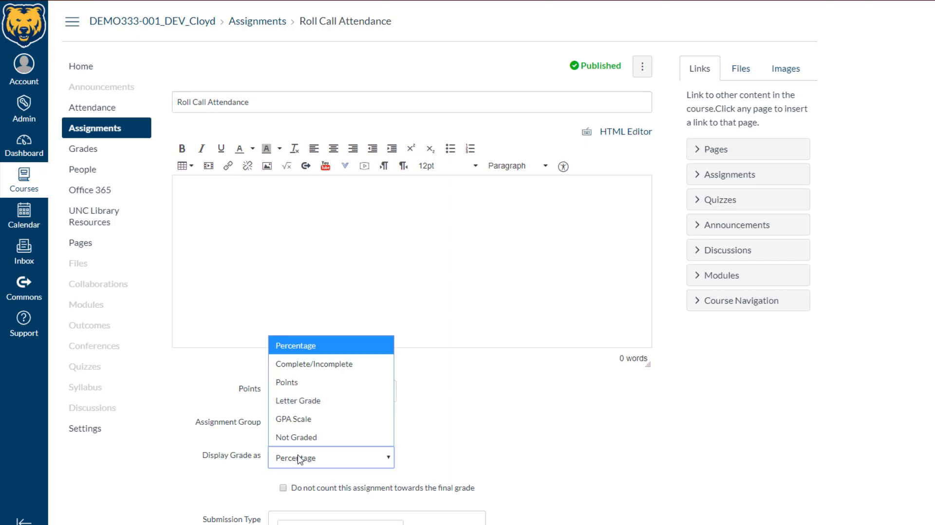
left_click(296, 382)
scroll(533, 468, "down", 5)
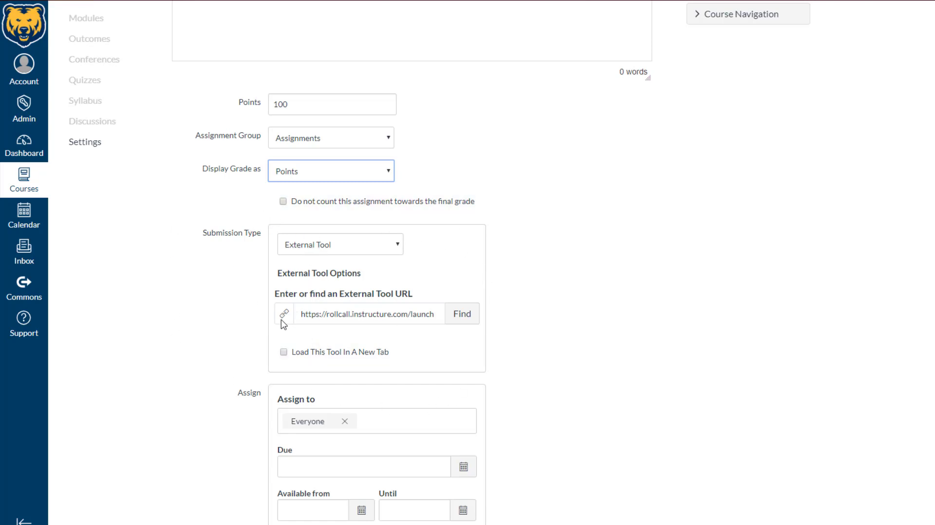
scroll(594, 337, "down", 3)
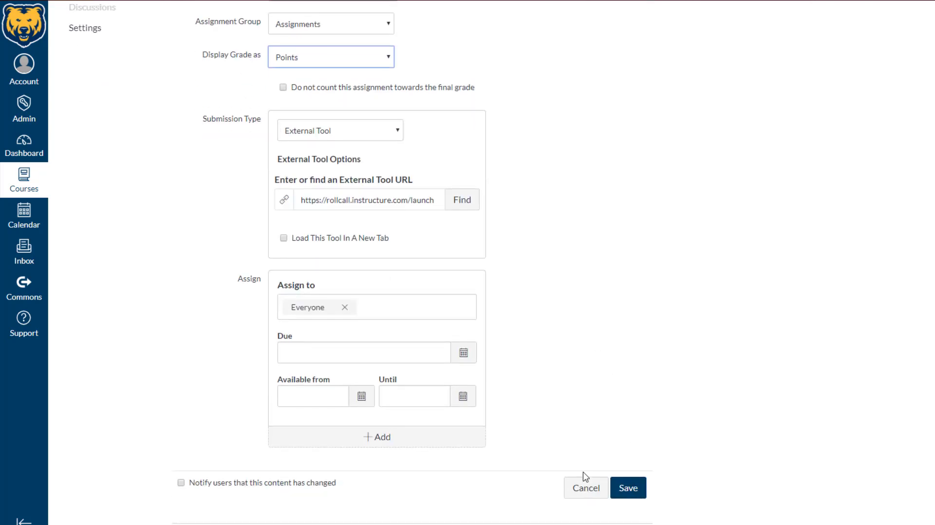
left_click(628, 489)
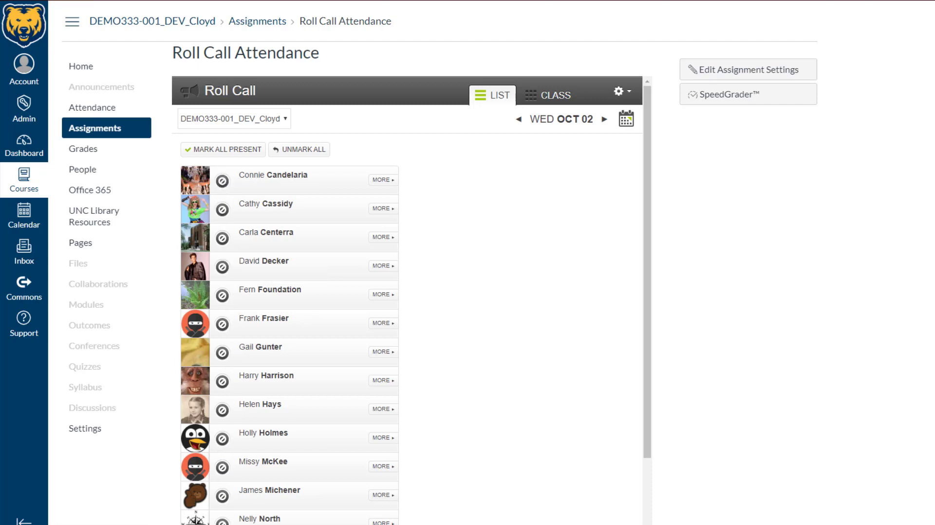
Mark the first student present, the second absent, and the third late in the roll call
left_click(223, 183)
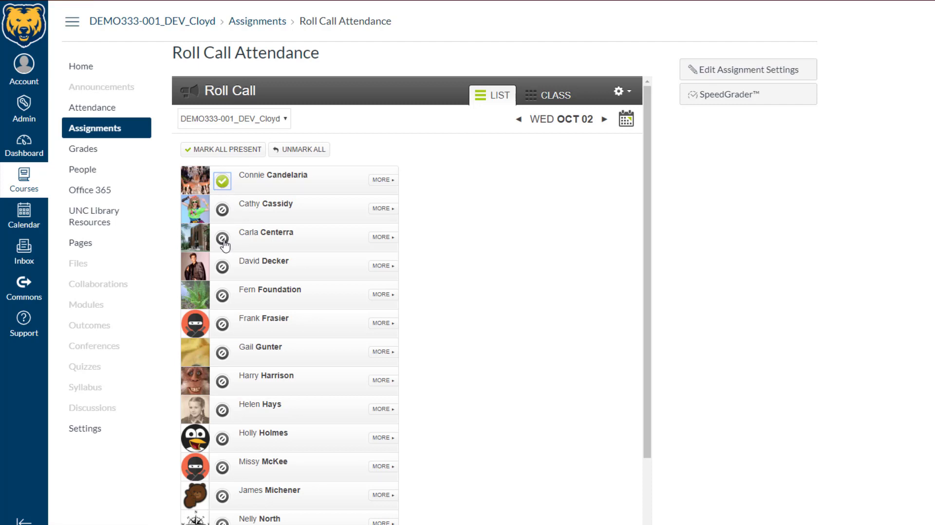
left_click(223, 212)
left_click(223, 210)
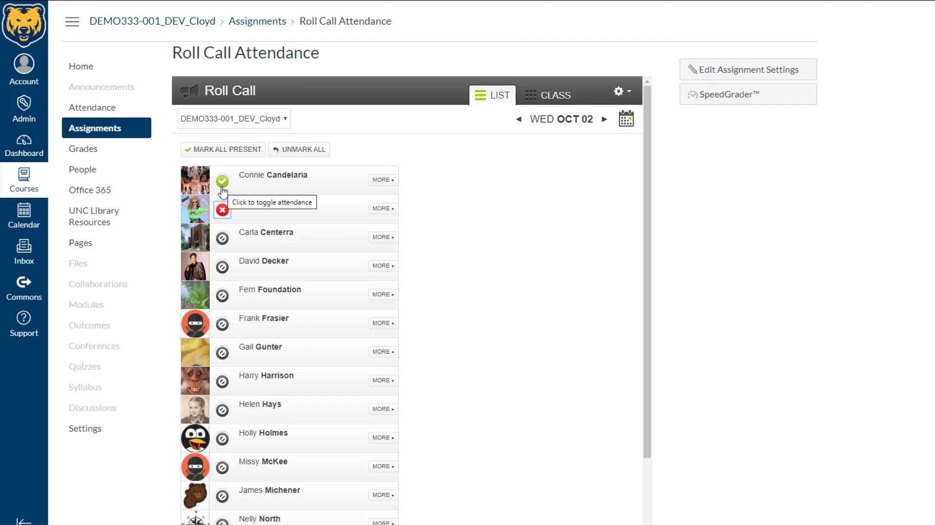
left_click(223, 239)
left_click(222, 239)
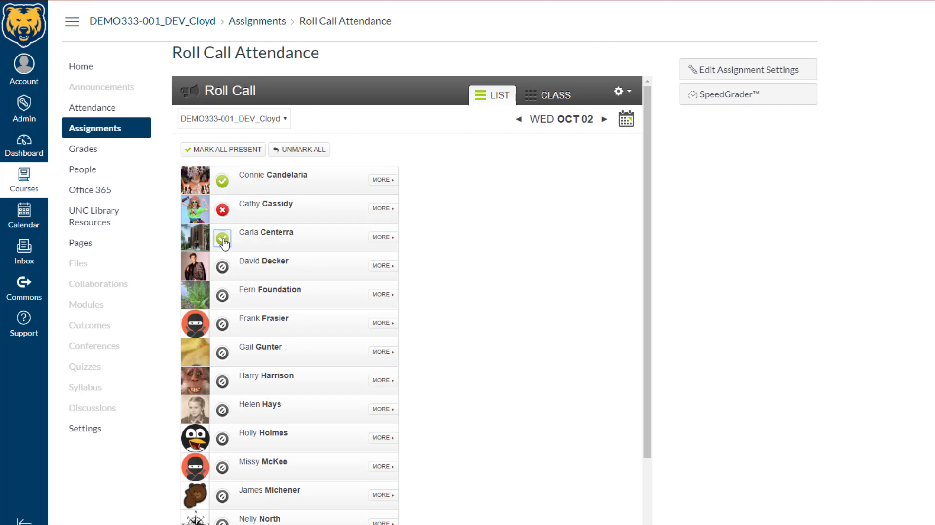
left_click(230, 246)
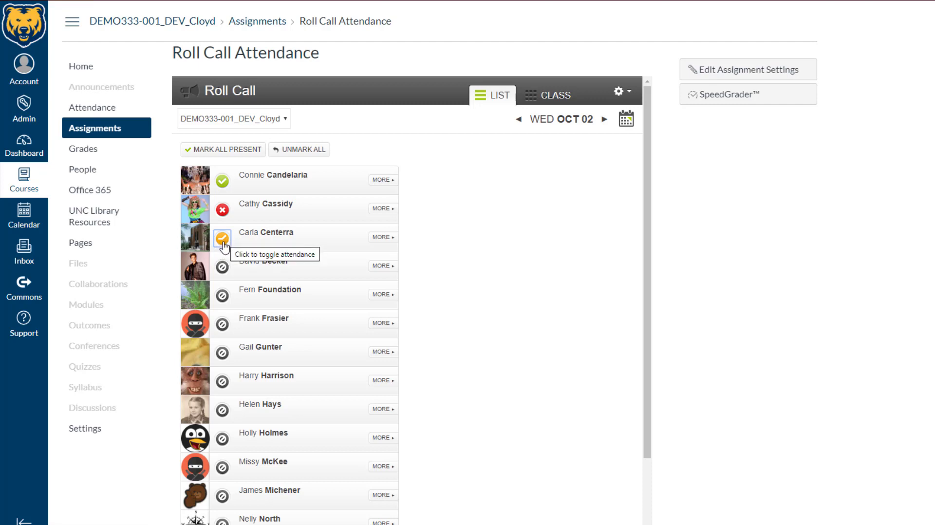
Lower the lateness percentage of a presence in Roll Call settings and close the dialog
left_click(623, 93)
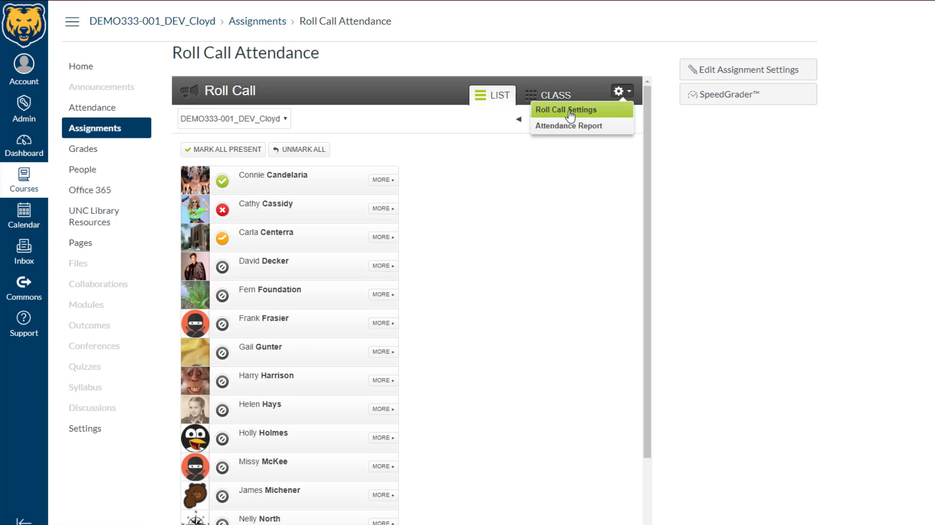
left_click(570, 111)
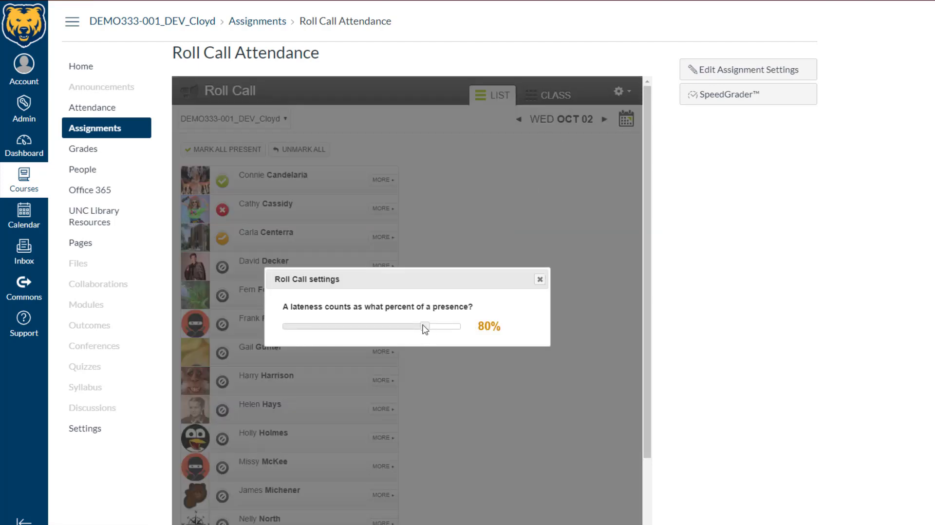
left_click_drag(423, 324, 416, 324)
left_click_drag(416, 329, 407, 332)
left_click(539, 280)
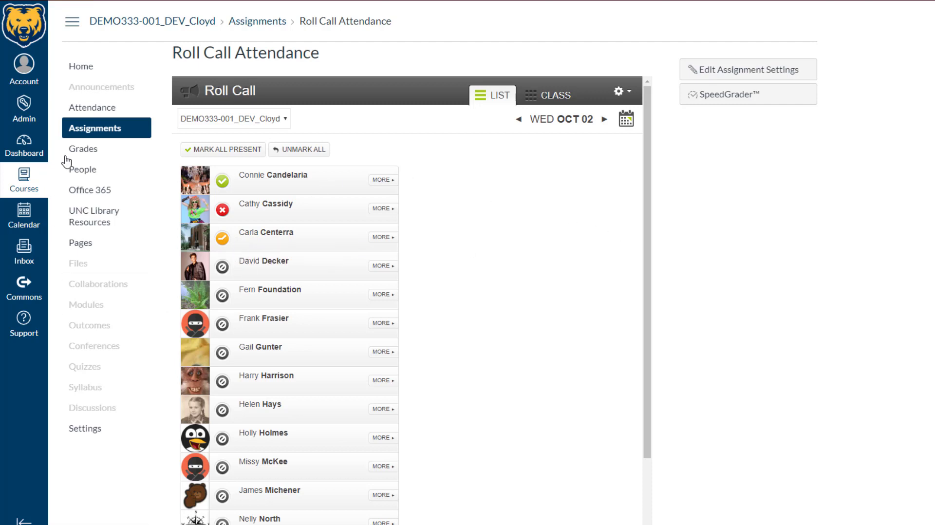
Open the course gradebook to check the Roll Call Attendance column
left_click(82, 149)
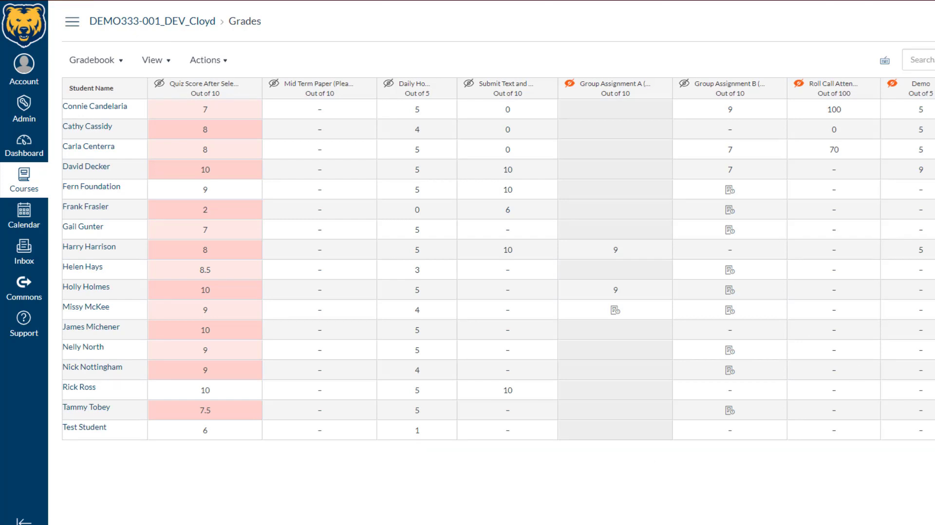
Open the Roll Call Attendance assignment from its gradebook column and switch the roll call to the previous day, Tue Oct 01
scroll(541, 258, "right", 3)
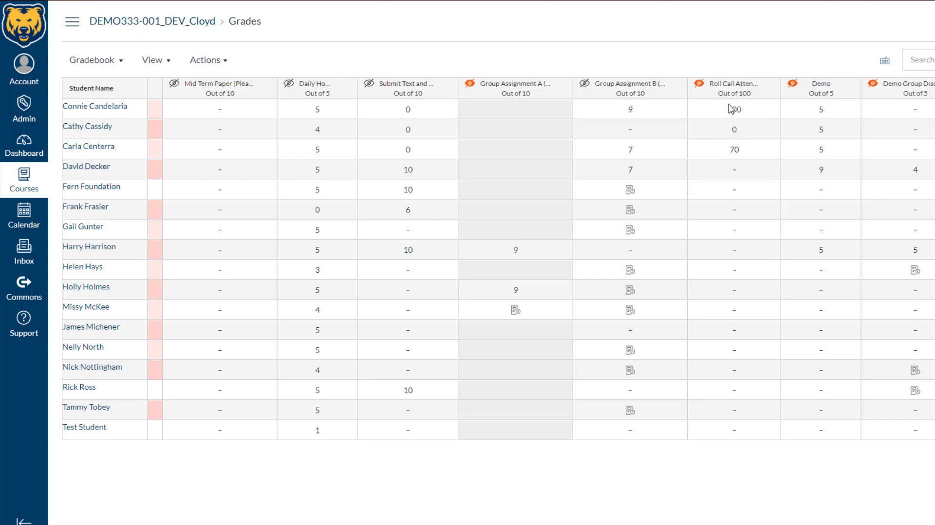
left_click(733, 85)
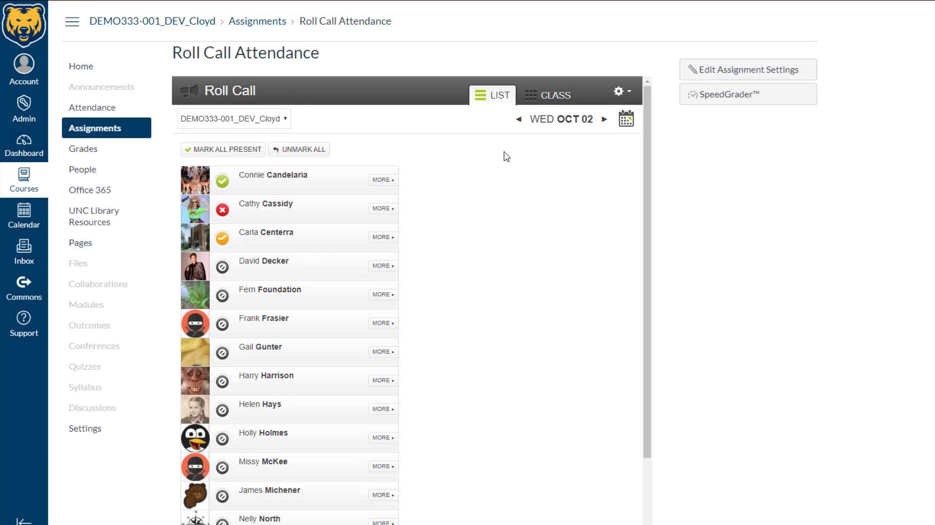
left_click(519, 119)
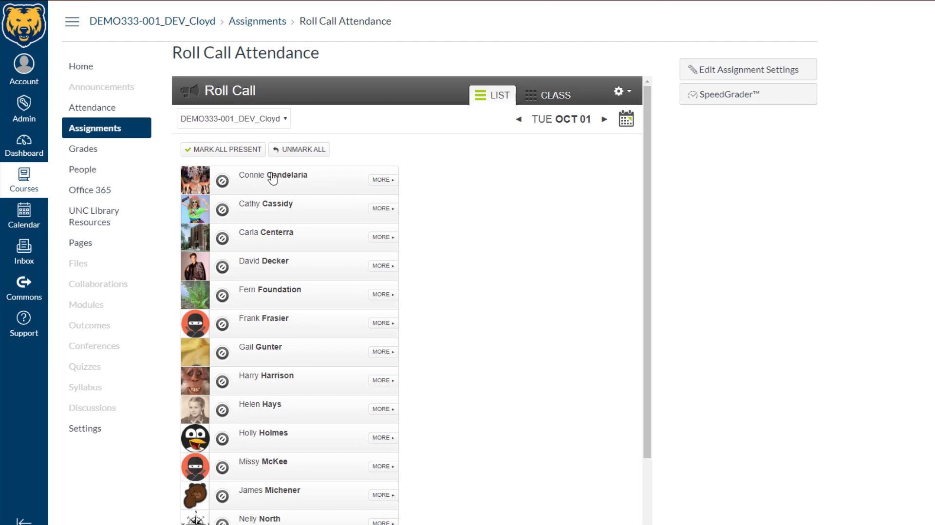
Mark the first two students present and the third absent for Oct 01, then return to the course gradebook
left_click(223, 211)
left_click(223, 182)
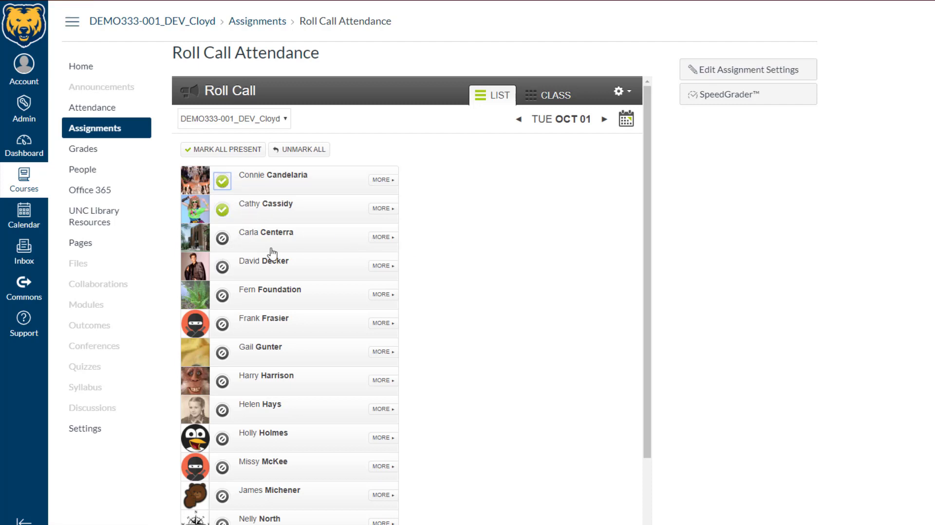
left_click(223, 239)
left_click(224, 239)
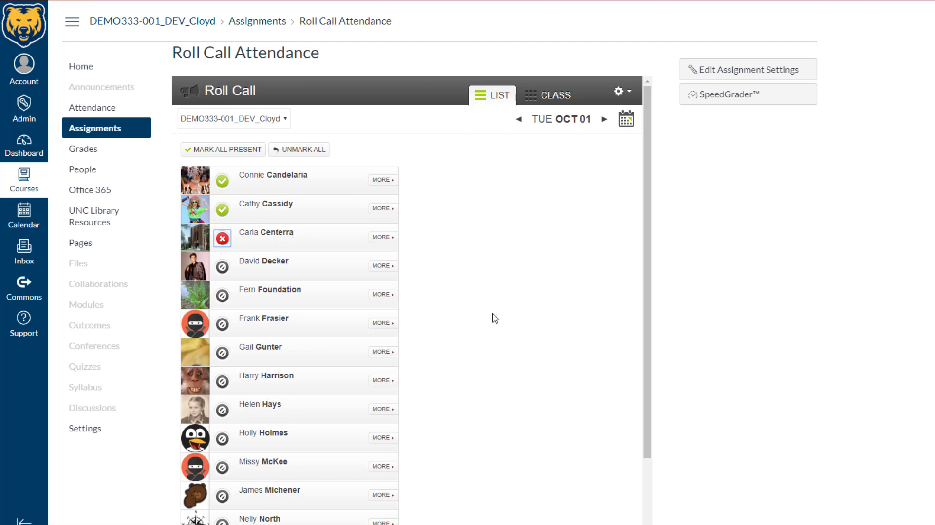
left_click(86, 149)
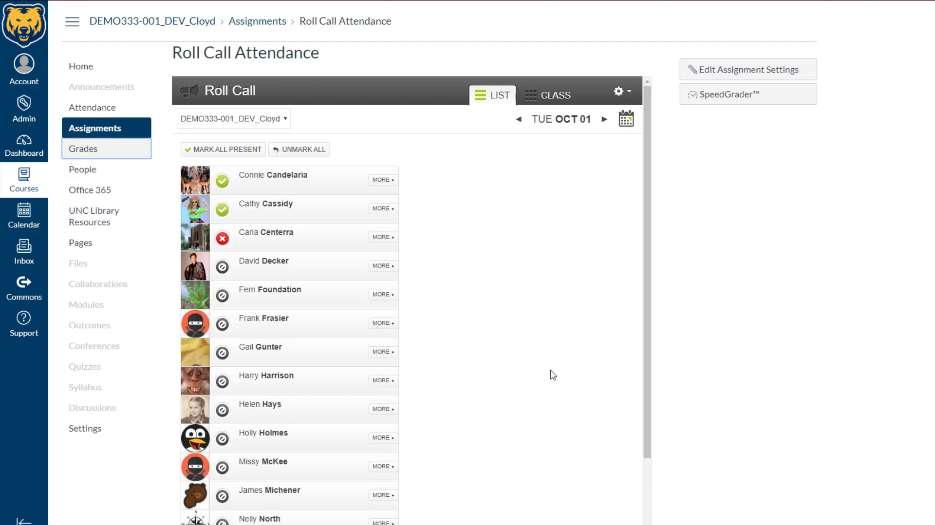